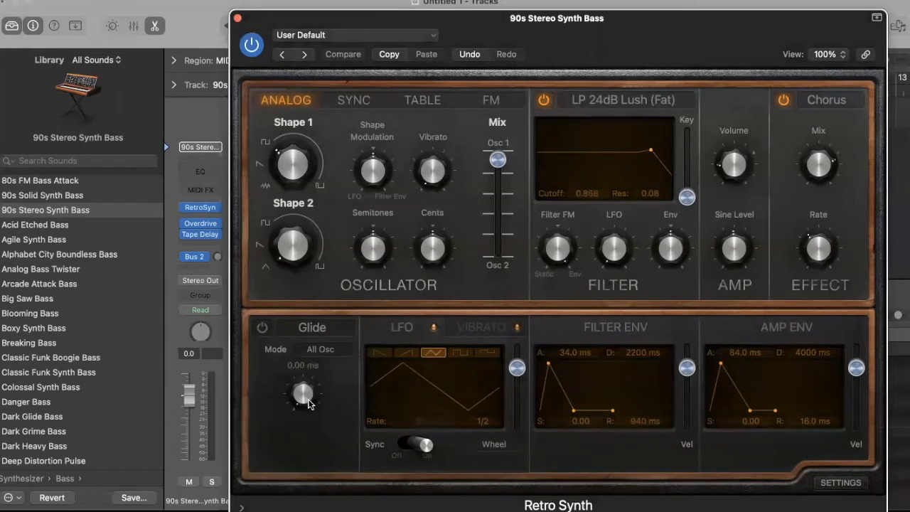
# Briefly audition other Shape 1 waveforms, then raise the synth volume to -22 dB
pyautogui.moveTo(854, 399)
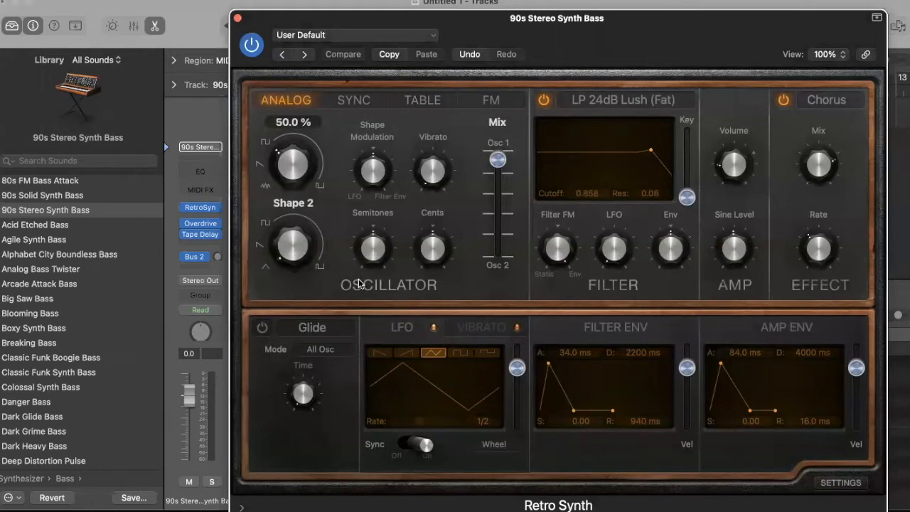
pyautogui.moveTo(318, 151)
pyautogui.moveTo(278, 154); pyautogui.dragTo(276, 153)
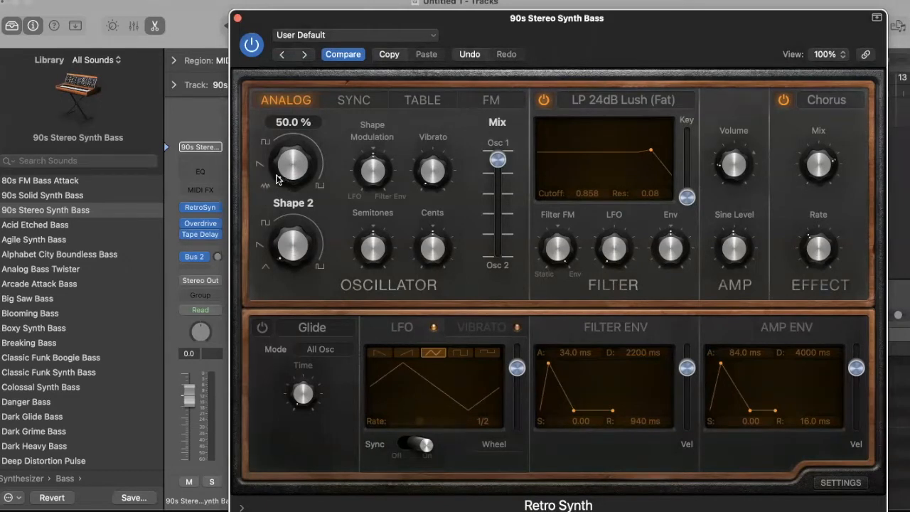
pyautogui.moveTo(262, 164); pyautogui.dragTo(261, 154)
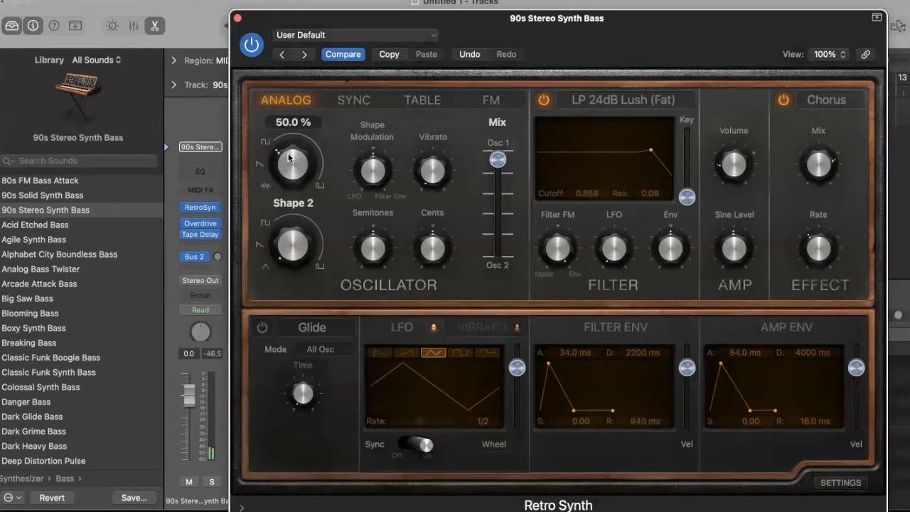
pyautogui.moveTo(722, 167)
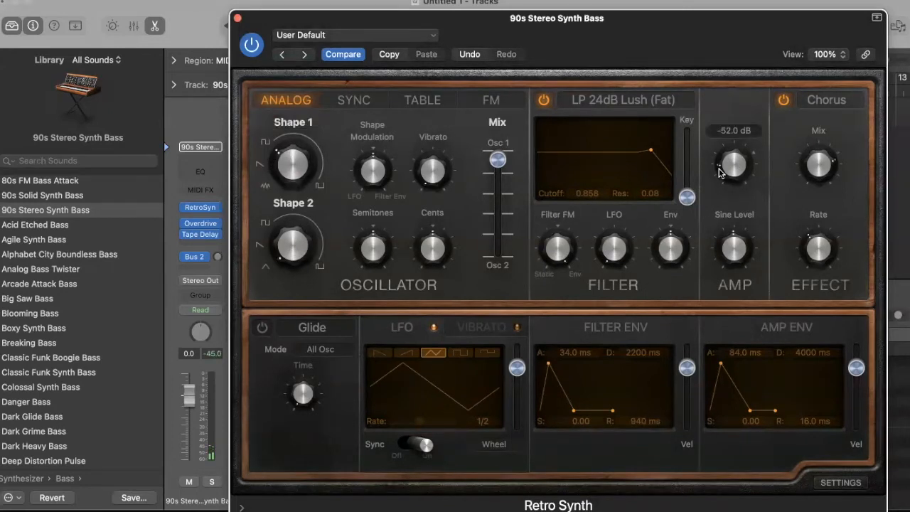
pyautogui.moveTo(723, 152); pyautogui.dragTo(728, 149)
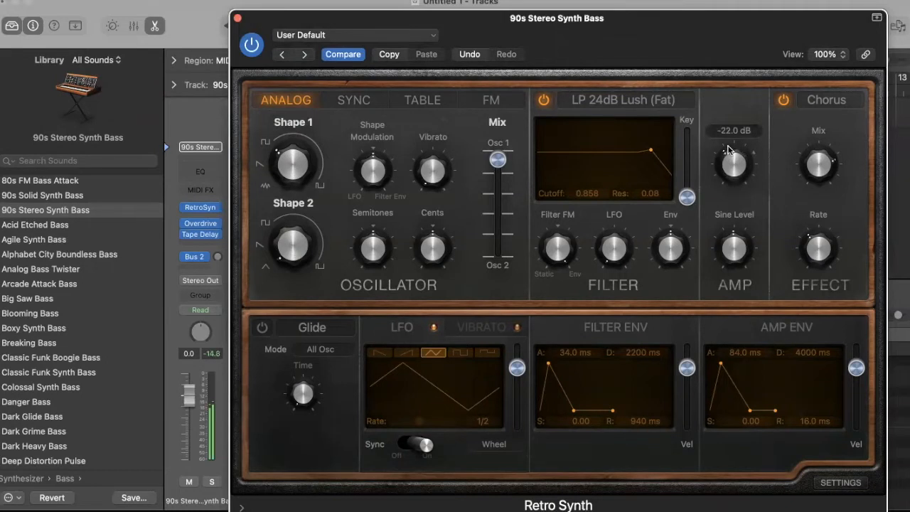
# Drag the oscillator Mix slider all the way to Osc 2 (1.00)
pyautogui.moveTo(279, 152)
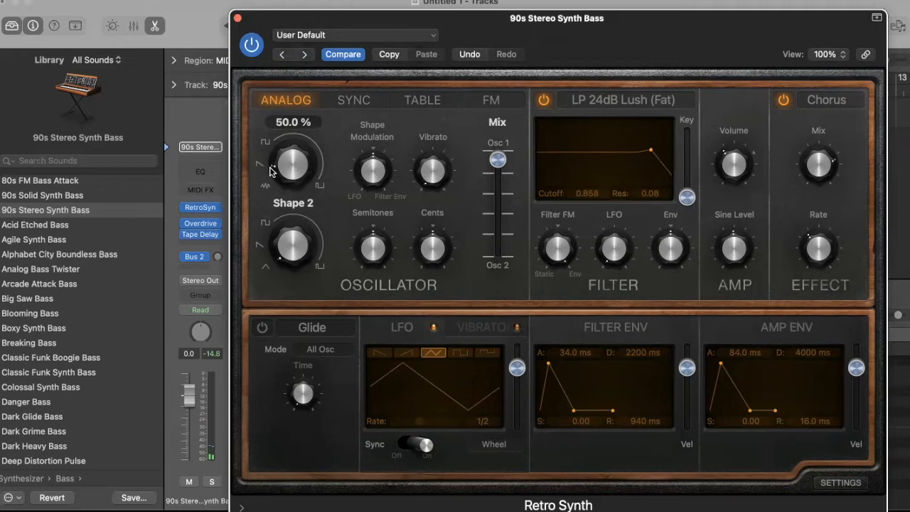
pyautogui.moveTo(368, 191)
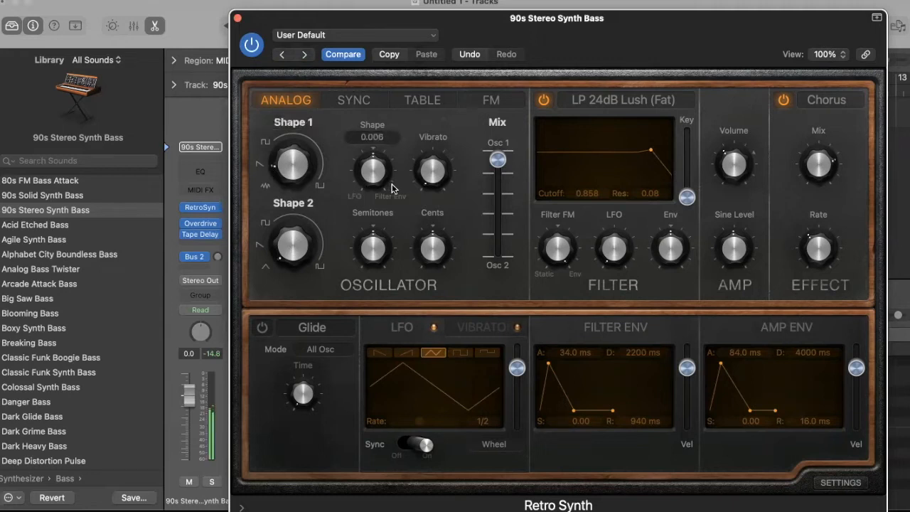
pyautogui.moveTo(267, 167)
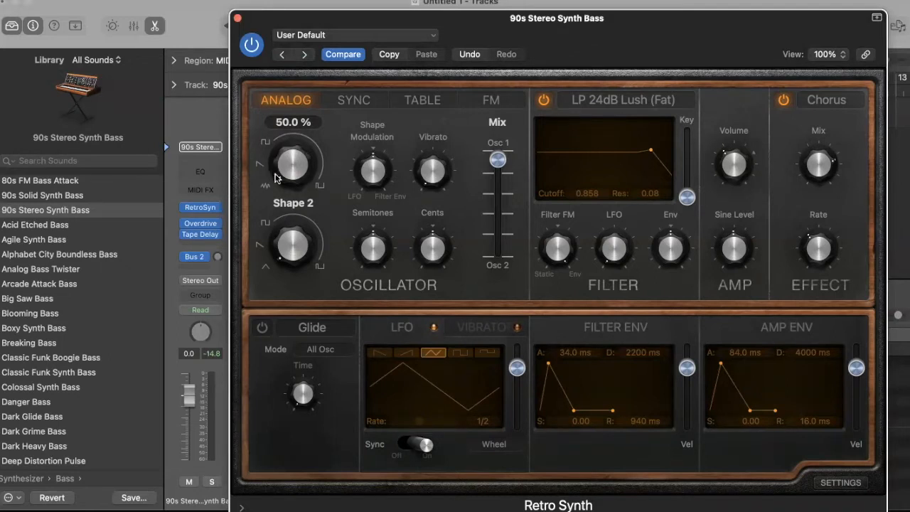
pyautogui.moveTo(436, 229)
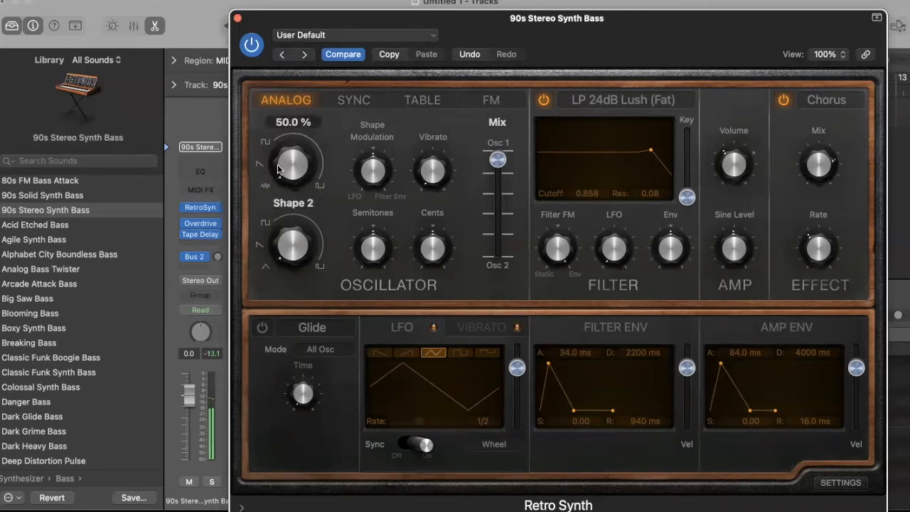
pyautogui.moveTo(498, 160); pyautogui.dragTo(496, 305)
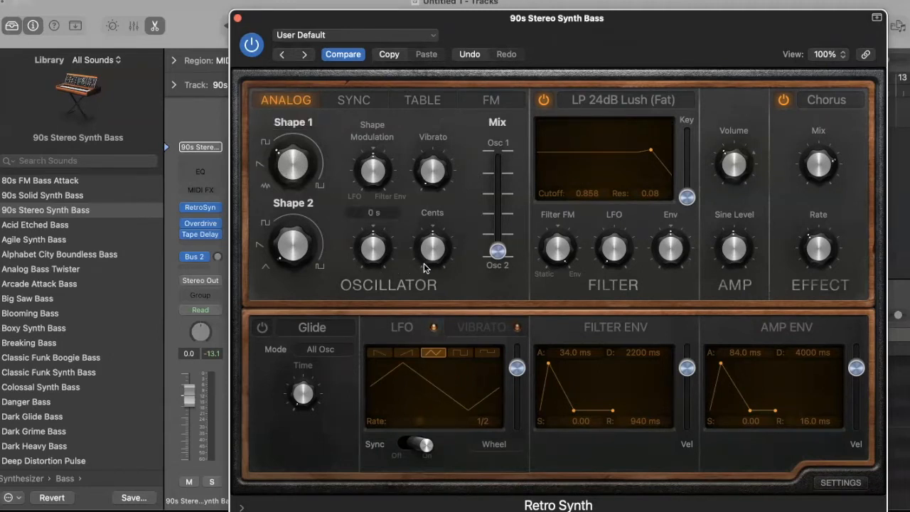
# Audition the oscillator mix, blending to 0.61 and returning fully to Osc 2
pyautogui.moveTo(498, 250)
pyautogui.moveTo(500, 242); pyautogui.dragTo(489, 278)
pyautogui.moveTo(292, 253)
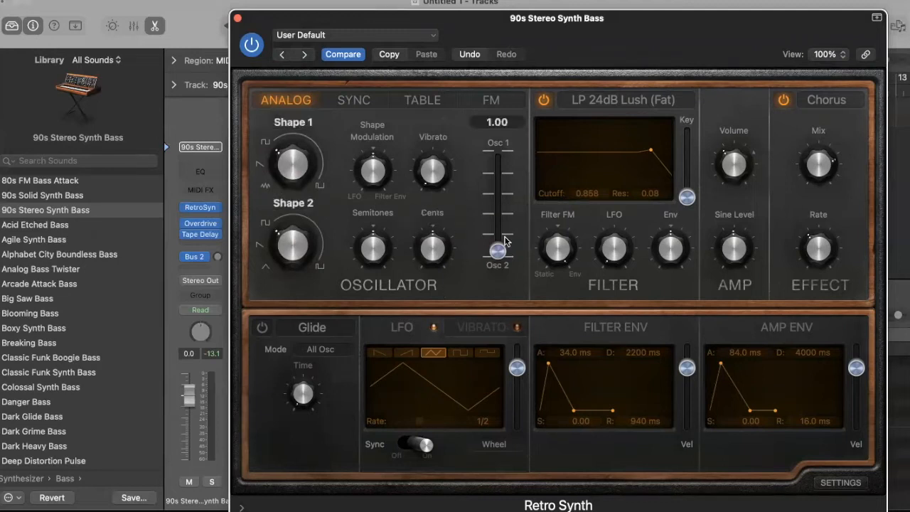
pyautogui.moveTo(499, 240); pyautogui.dragTo(501, 211)
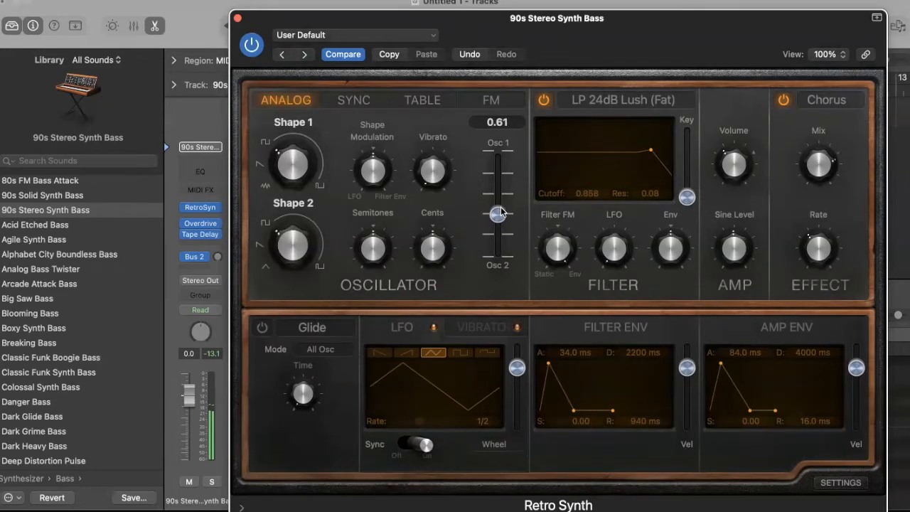
pyautogui.moveTo(501, 213); pyautogui.dragTo(501, 310)
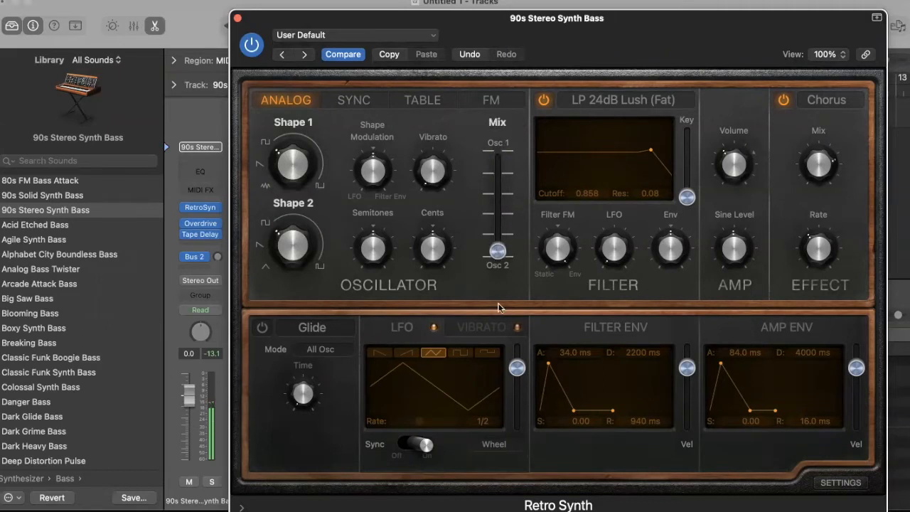
# Blend the oscillators to 0.61, tweak Shape 2, and turn Shape 1 down to about 31%
pyautogui.moveTo(277, 172)
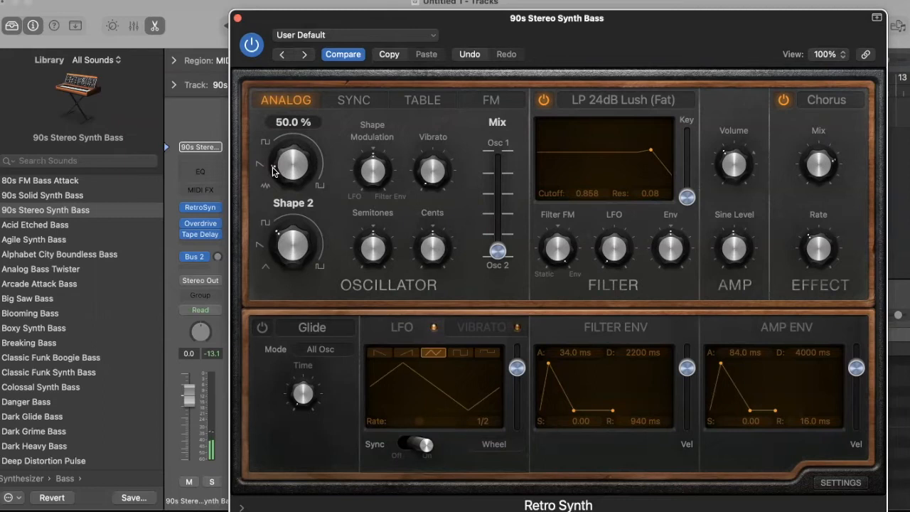
pyautogui.moveTo(497, 249); pyautogui.dragTo(497, 212)
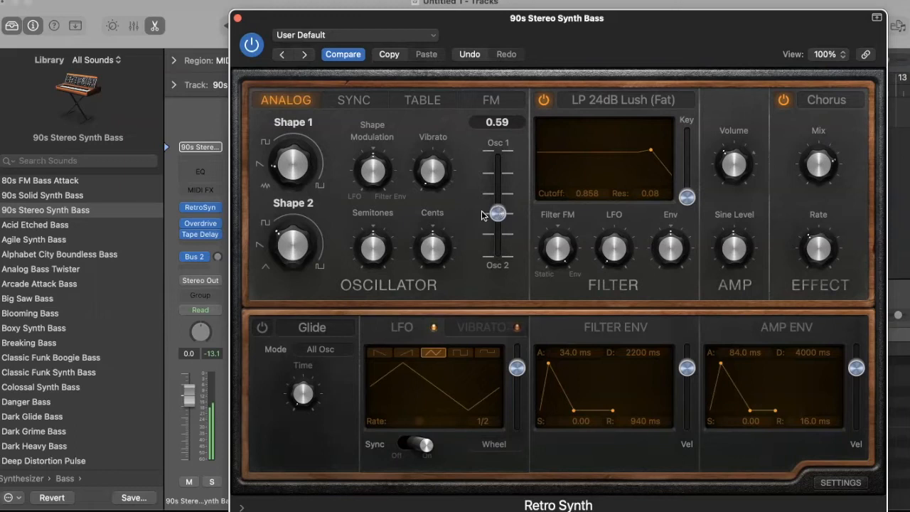
pyautogui.moveTo(282, 242); pyautogui.dragTo(280, 269)
pyautogui.moveTo(494, 206); pyautogui.dragTo(499, 195)
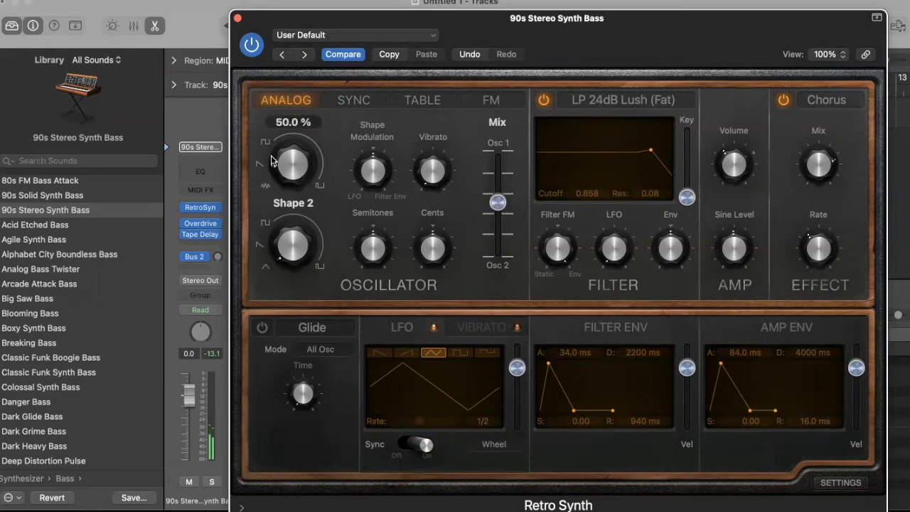
pyautogui.moveTo(274, 165); pyautogui.dragTo(317, 143)
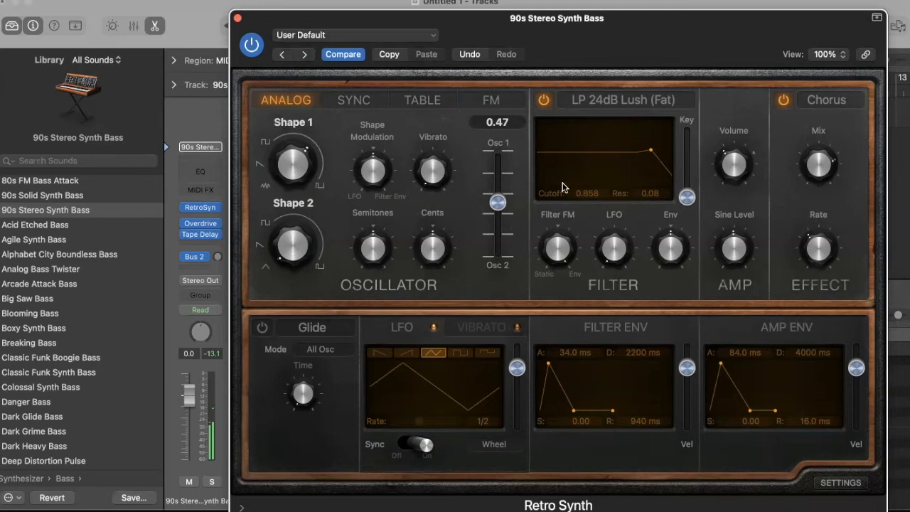
# Try LP 24dB Lush and LP 12dB Creamy filter types, settling on LP 6dB Lush
pyautogui.click(582, 105)
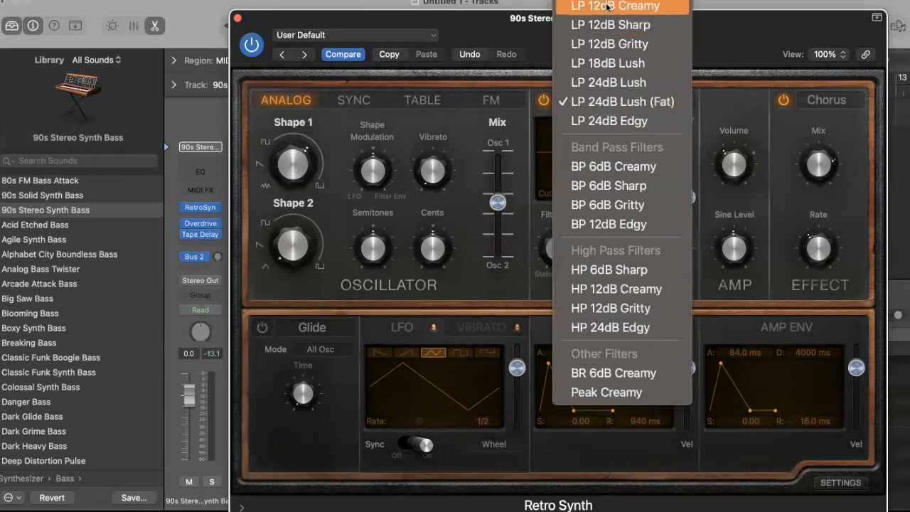
pyautogui.click(615, 100)
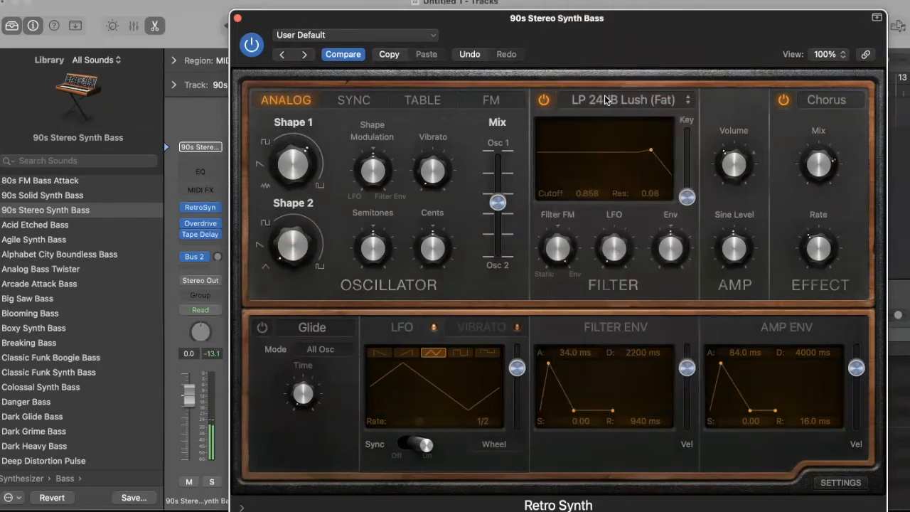
pyautogui.click(607, 101)
pyautogui.click(622, 8)
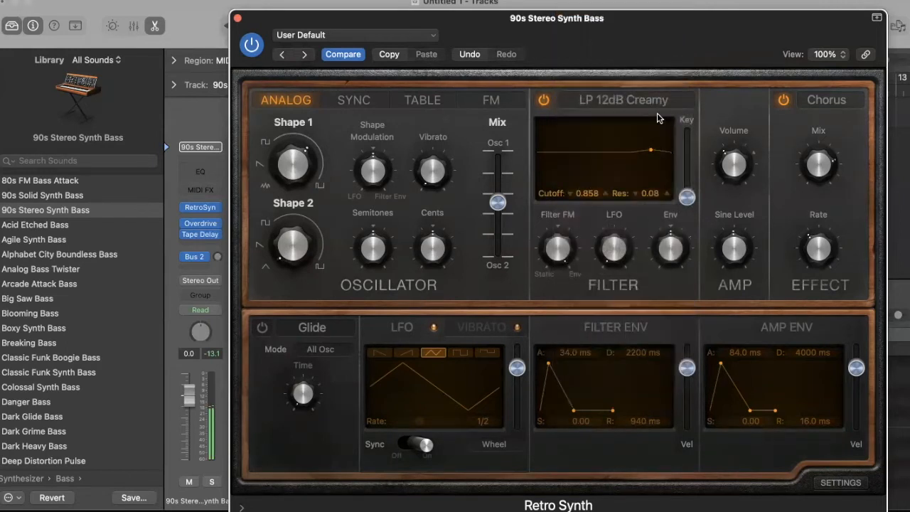
pyautogui.click(624, 101)
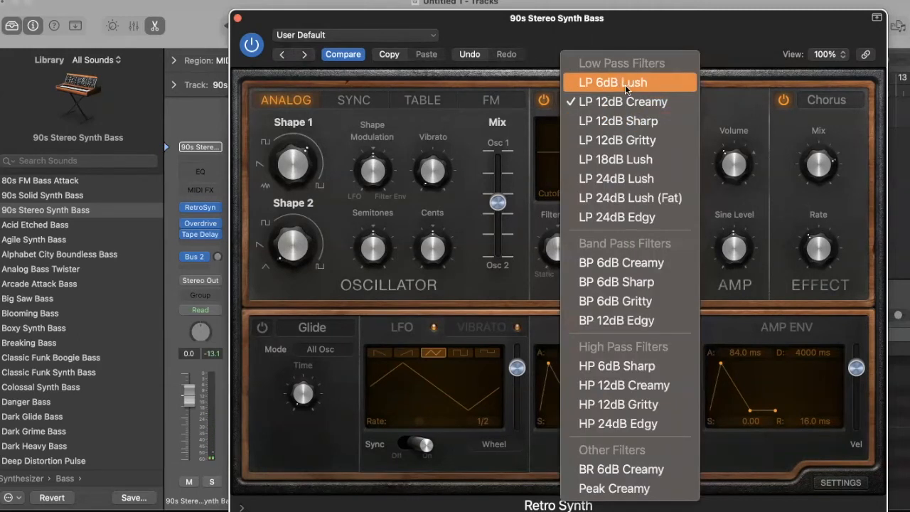
pyautogui.click(636, 84)
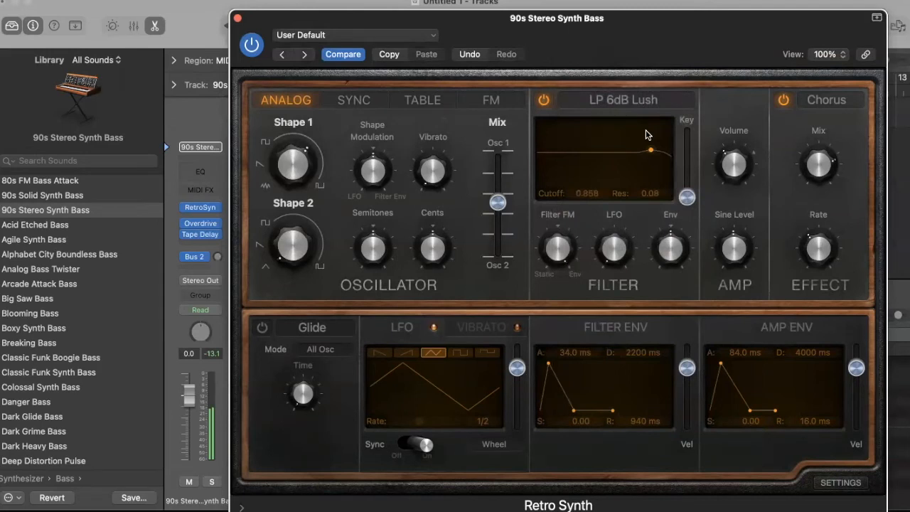
# Remove the filter resonance and sweep the cutoff down to about 0.106
pyautogui.moveTo(686, 196); pyautogui.dragTo(686, 197)
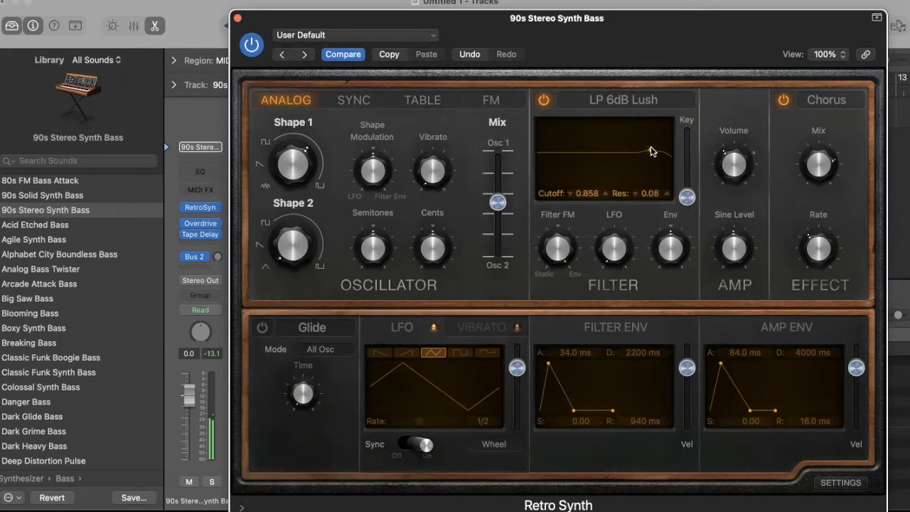
pyautogui.moveTo(649, 152); pyautogui.dragTo(617, 211)
pyautogui.moveTo(617, 154); pyautogui.dragTo(641, 182)
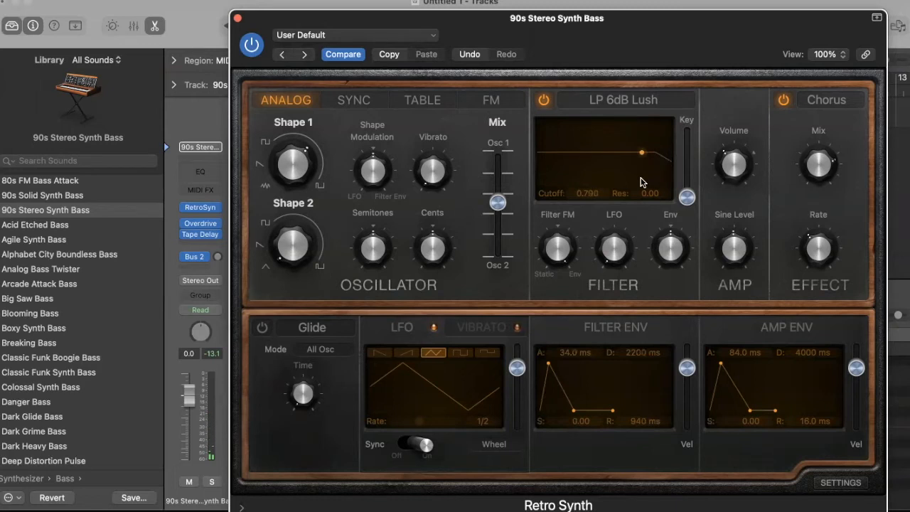
pyautogui.moveTo(640, 182); pyautogui.dragTo(552, 174)
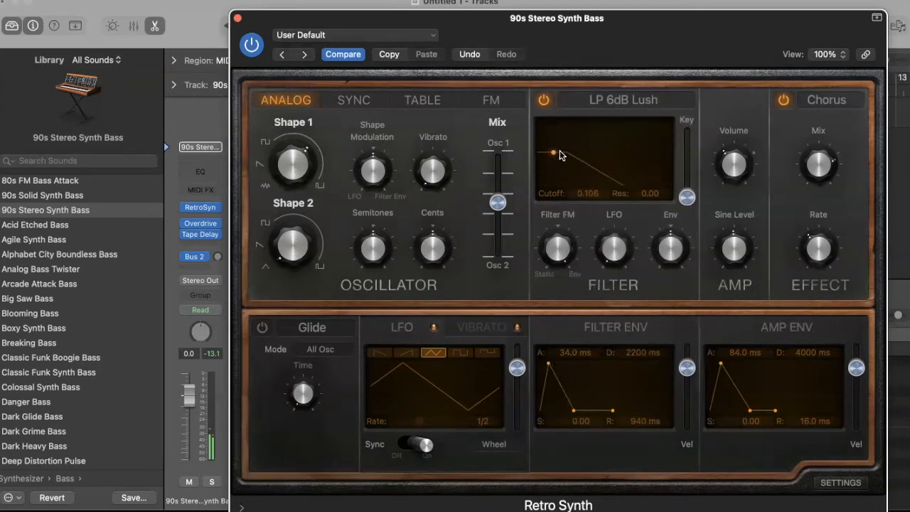
# Try the HP 6dB Sharp high-pass filter, sweeping its cutoff to 0.85 then 0.49
pyautogui.click(624, 98)
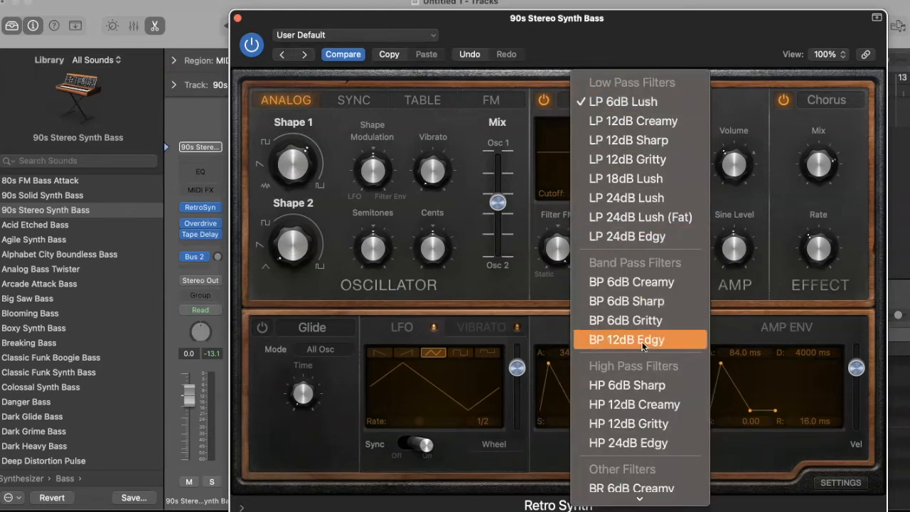
pyautogui.scroll(-1, 626, 339)
pyautogui.click(625, 369)
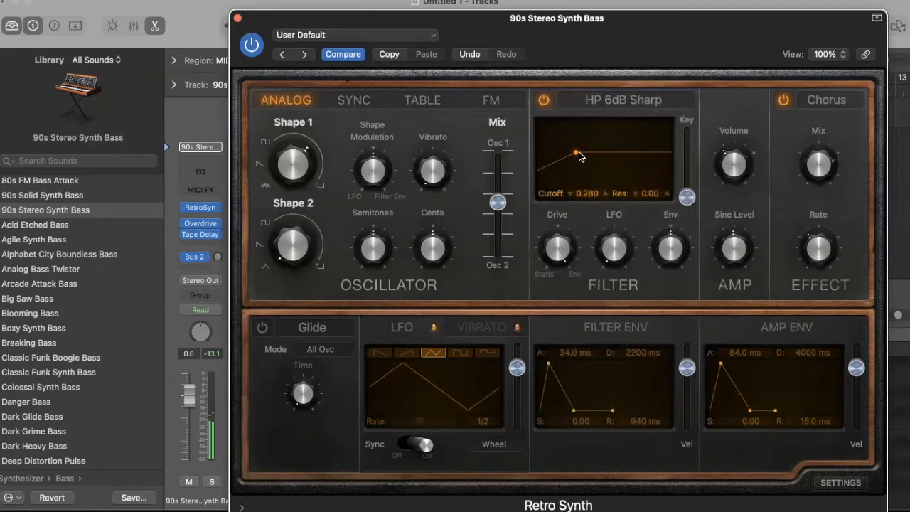
pyautogui.moveTo(575, 155); pyautogui.dragTo(655, 177)
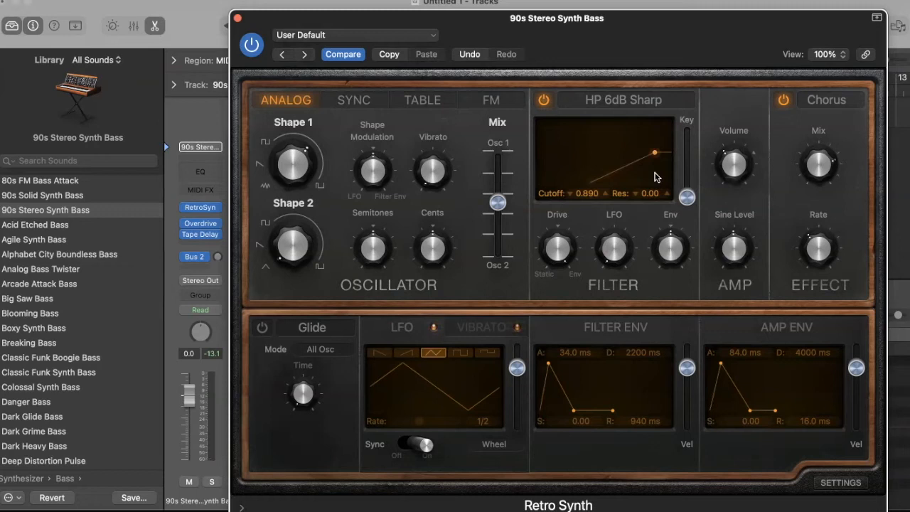
pyautogui.moveTo(654, 173); pyautogui.dragTo(593, 172)
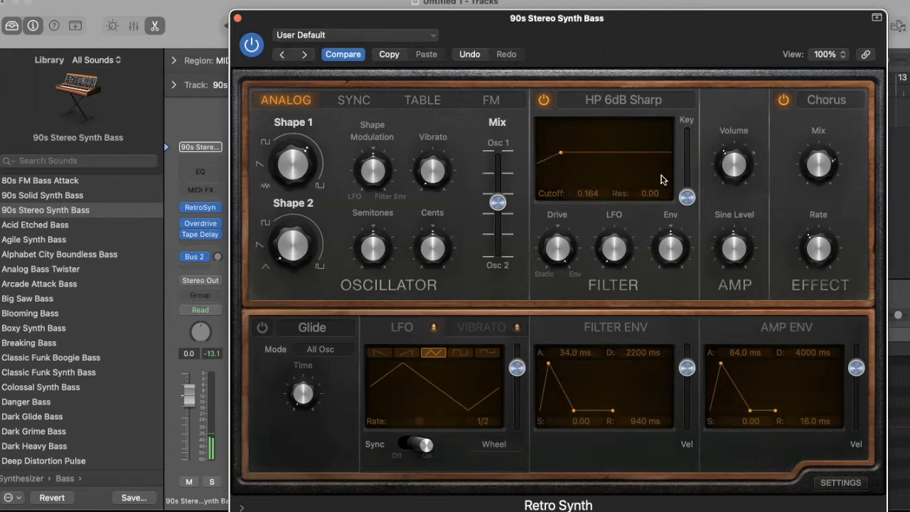
# Switch the filter type back to LP 12dB Creamy
pyautogui.click(593, 102)
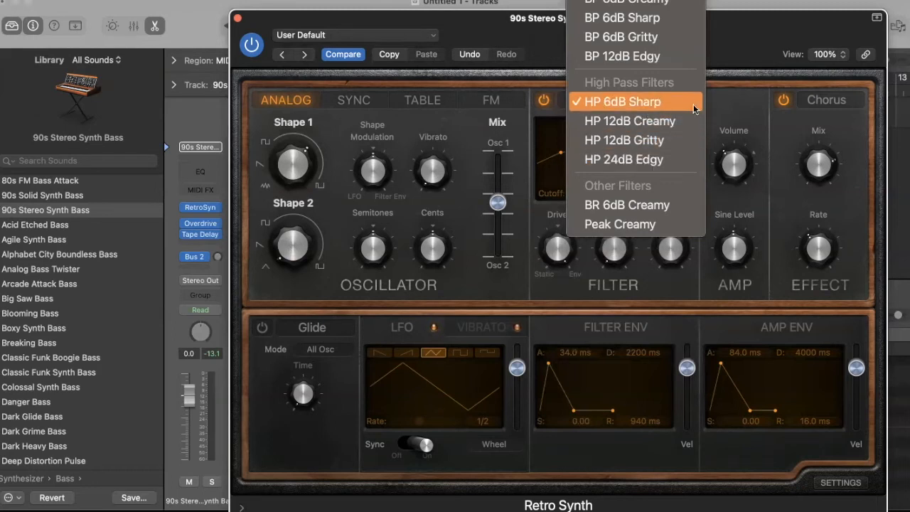
pyautogui.scroll(5, 669, 93)
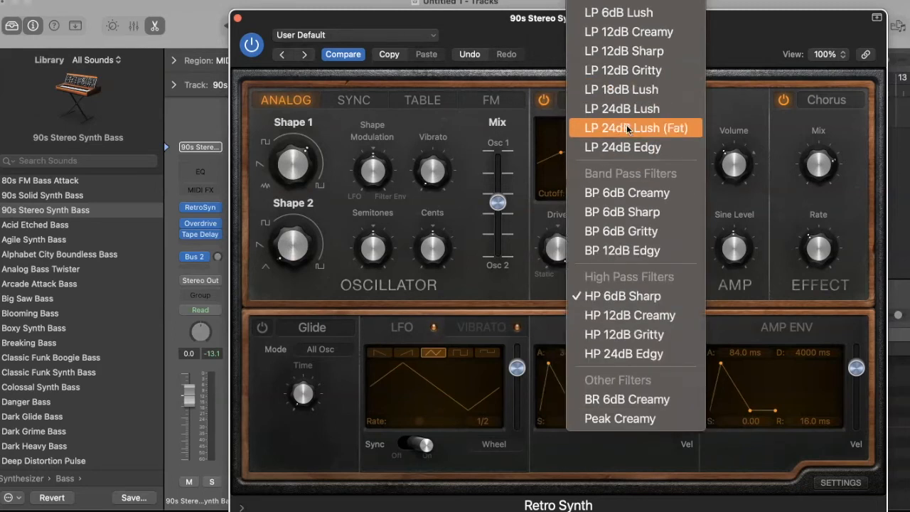
pyautogui.click(621, 35)
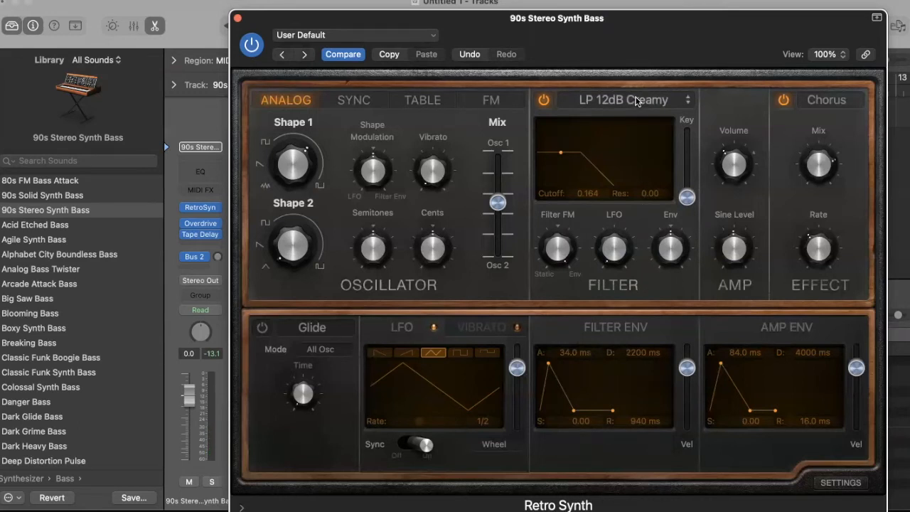
pyautogui.moveTo(614, 229)
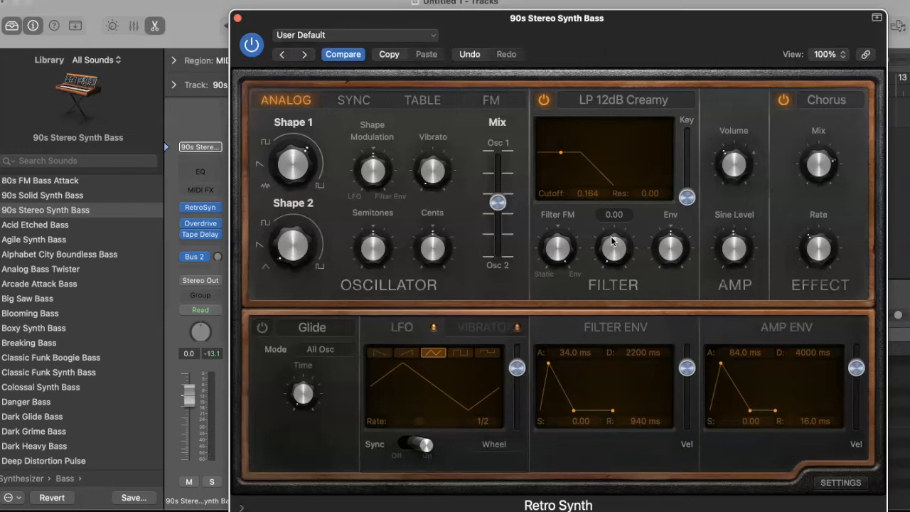
# Set filter LFO amount to 0.20, amp volume to -16 dB, and LFO wheel modulation to 0.21
pyautogui.moveTo(592, 242); pyautogui.dragTo(631, 201)
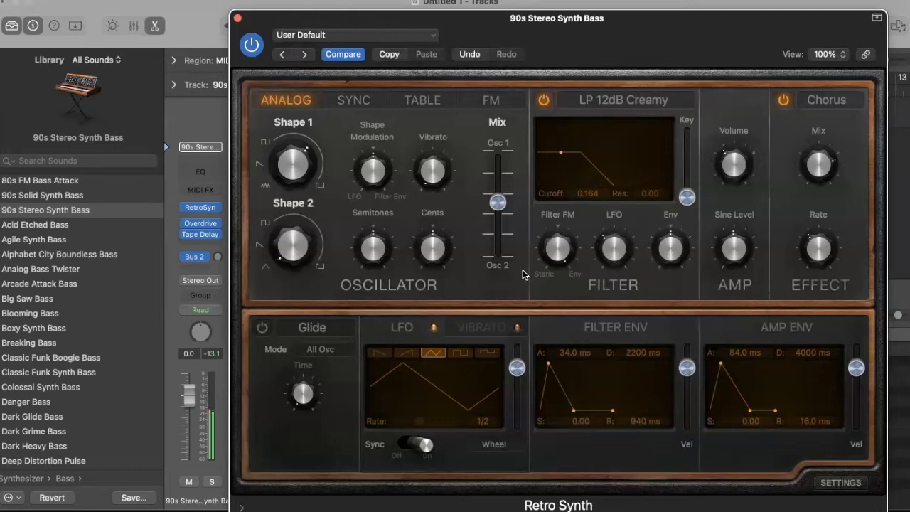
pyautogui.moveTo(729, 155); pyautogui.dragTo(744, 113)
pyautogui.moveTo(514, 372)
pyautogui.mouseDown()
pyautogui.moveTo(514, 355)
pyautogui.moveTo(512, 366)
pyautogui.mouseUp()
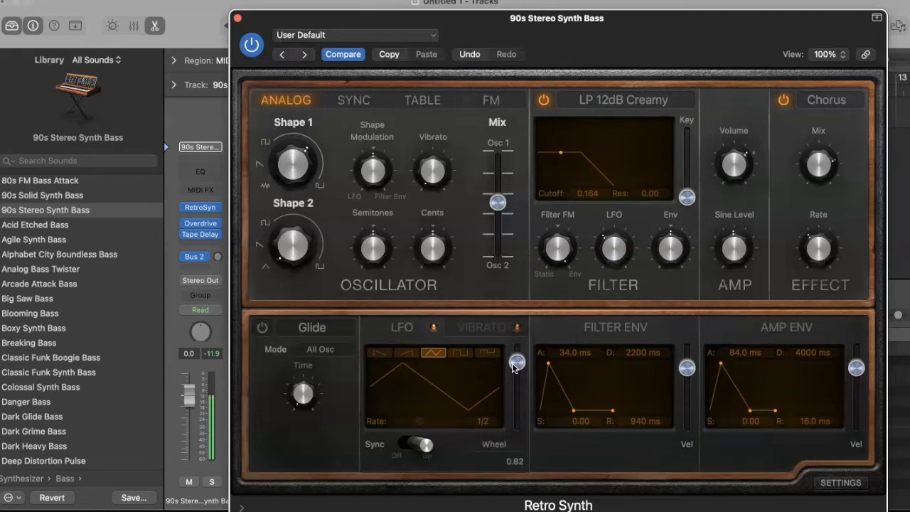
pyautogui.moveTo(514, 367); pyautogui.dragTo(517, 425)
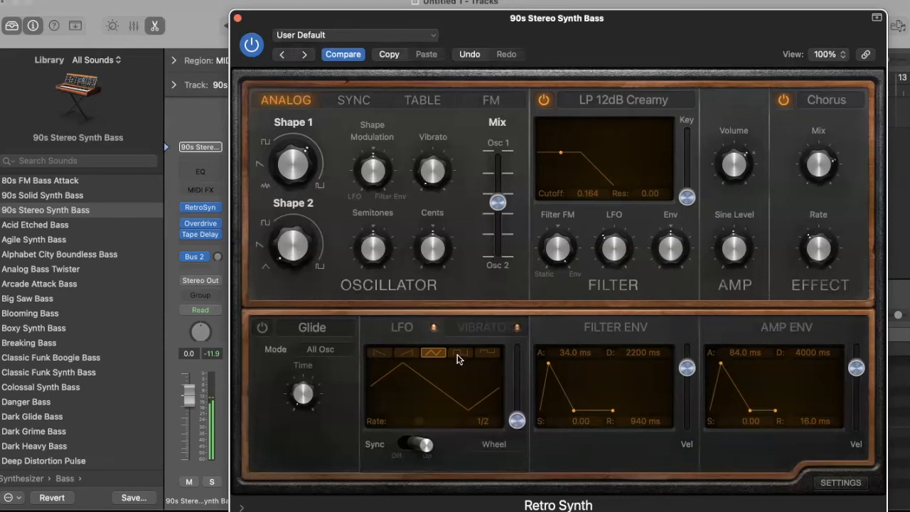
# Audition rising ramp, falling ramp and square LFO waveforms, with modulation depth at 0.18
pyautogui.click(415, 354)
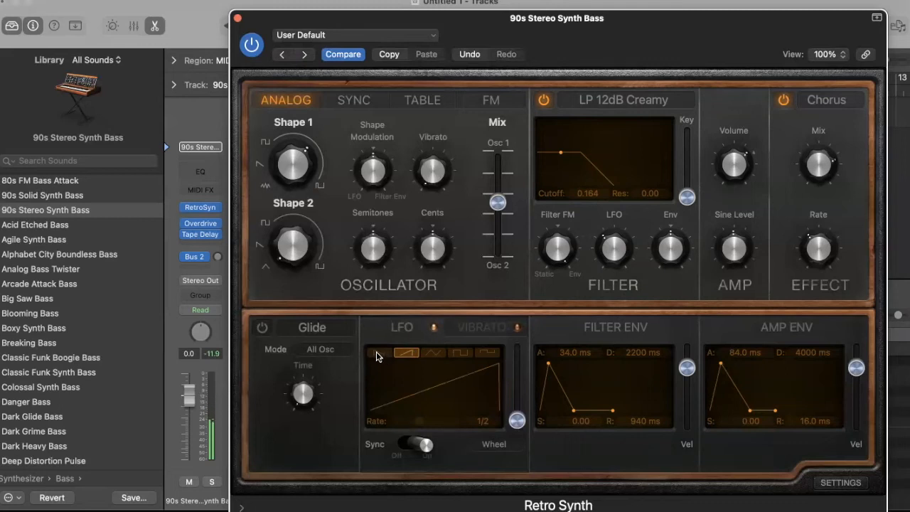
pyautogui.moveTo(607, 247)
pyautogui.click(382, 352)
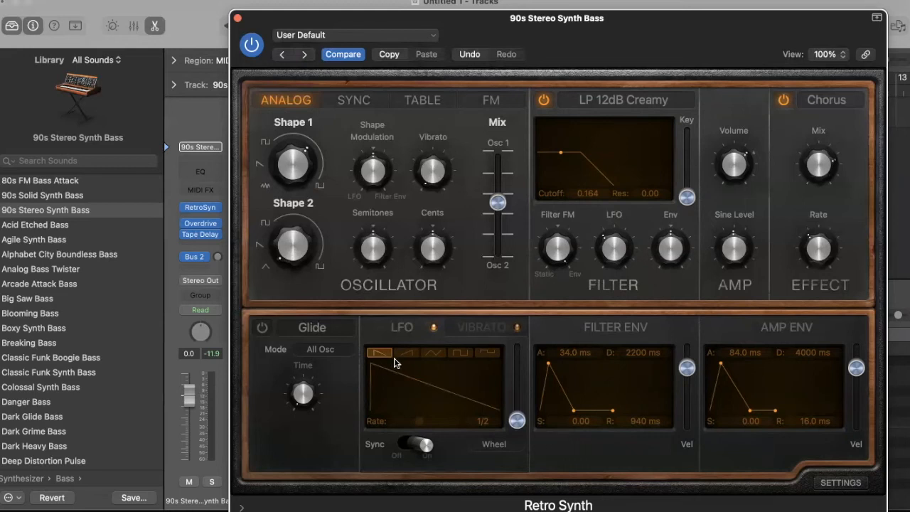
pyautogui.click(460, 353)
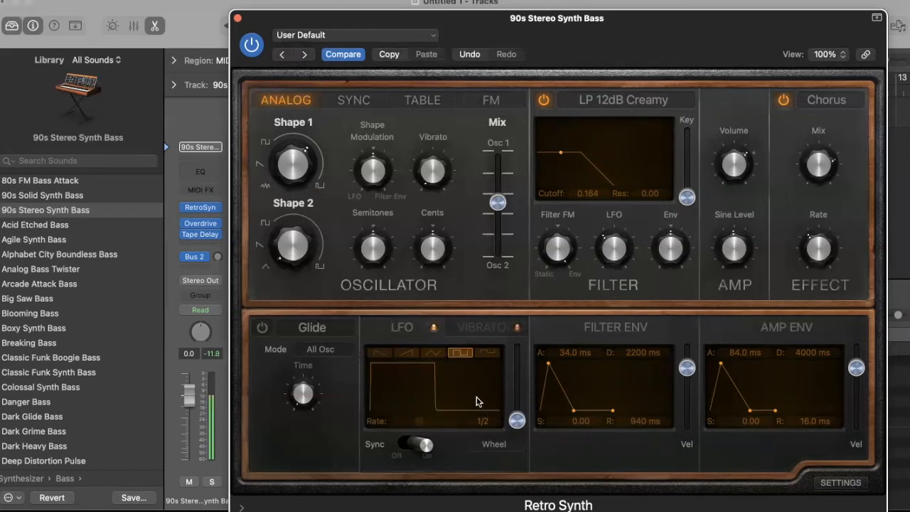
pyautogui.moveTo(517, 420)
pyautogui.mouseDown()
pyautogui.moveTo(518, 410)
pyautogui.moveTo(520, 427)
pyautogui.mouseUp()
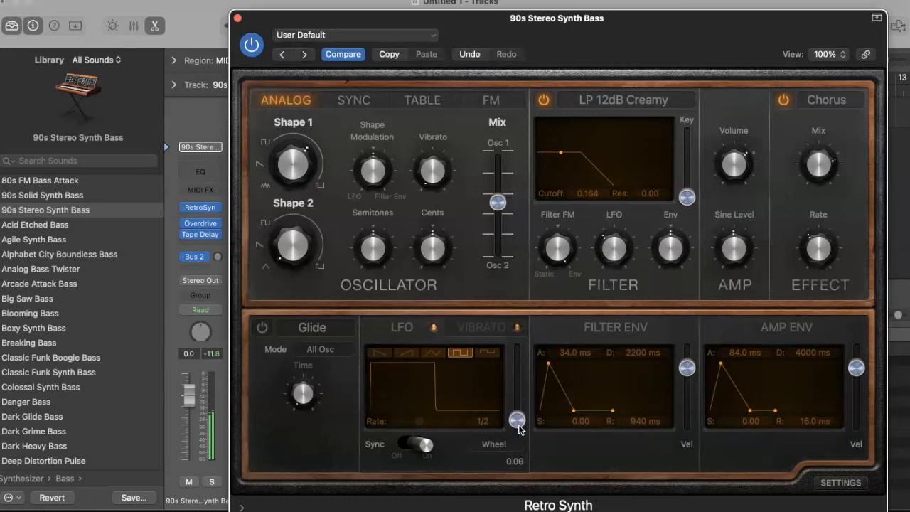
# Raise filter LFO amount to 0.56 and wheel modulation to 0.27, ending on the rising ramp waveform
pyautogui.click(488, 355)
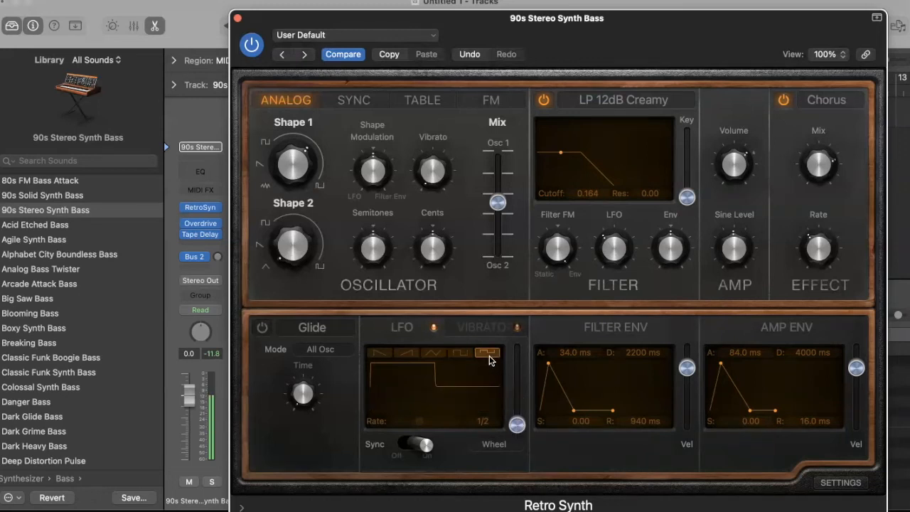
pyautogui.moveTo(606, 236); pyautogui.dragTo(577, 196)
pyautogui.moveTo(517, 425); pyautogui.dragTo(520, 404)
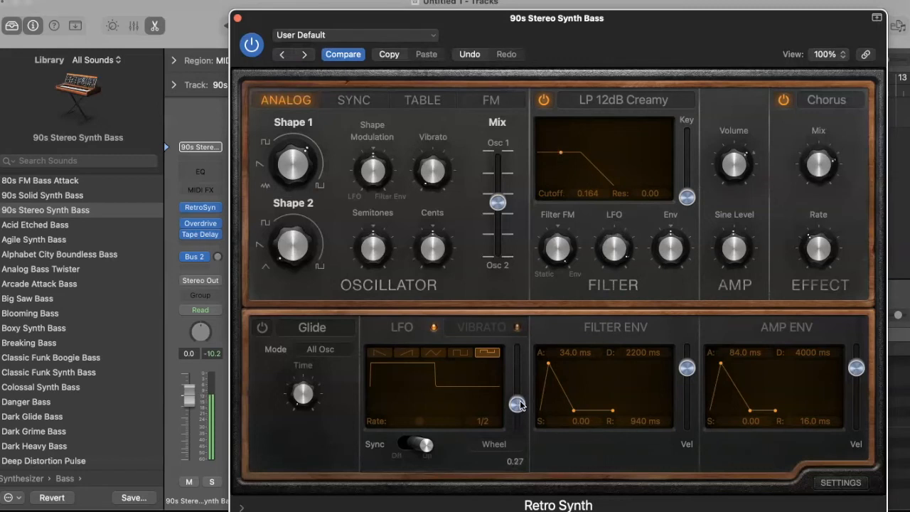
pyautogui.click(440, 354)
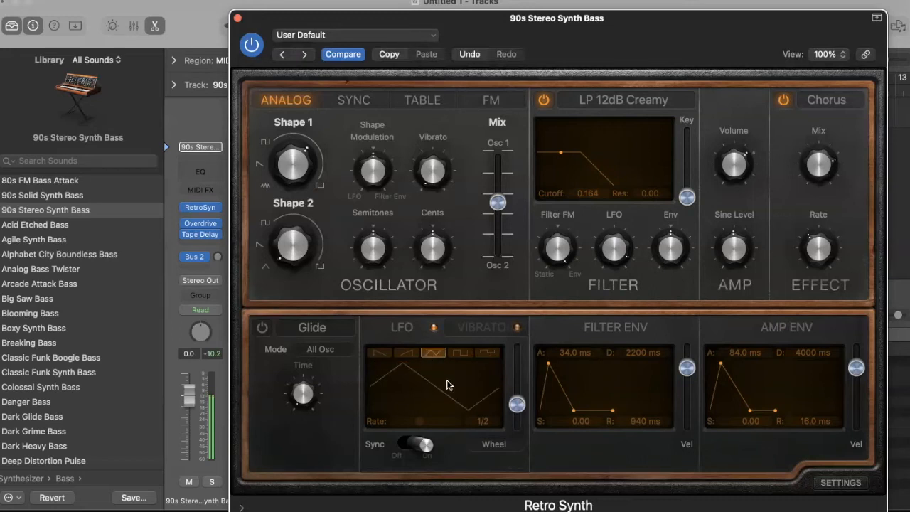
pyautogui.click(388, 354)
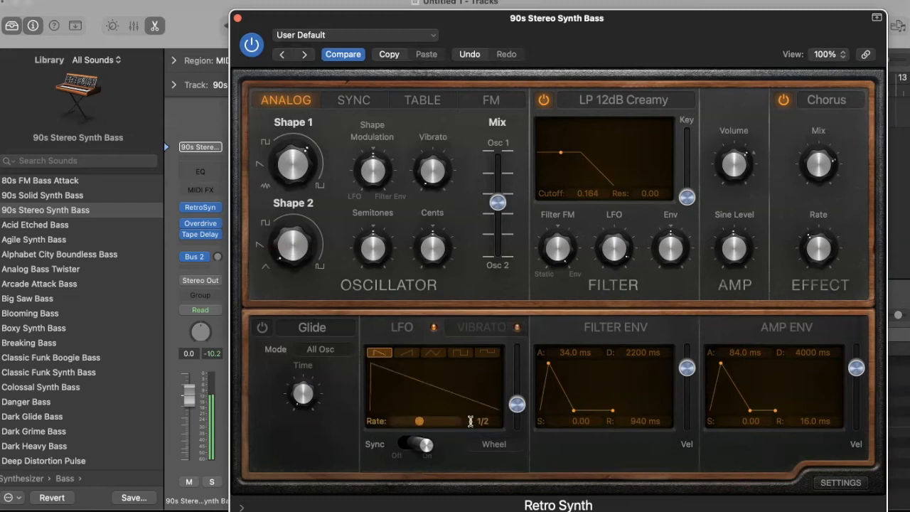
pyautogui.click(407, 353)
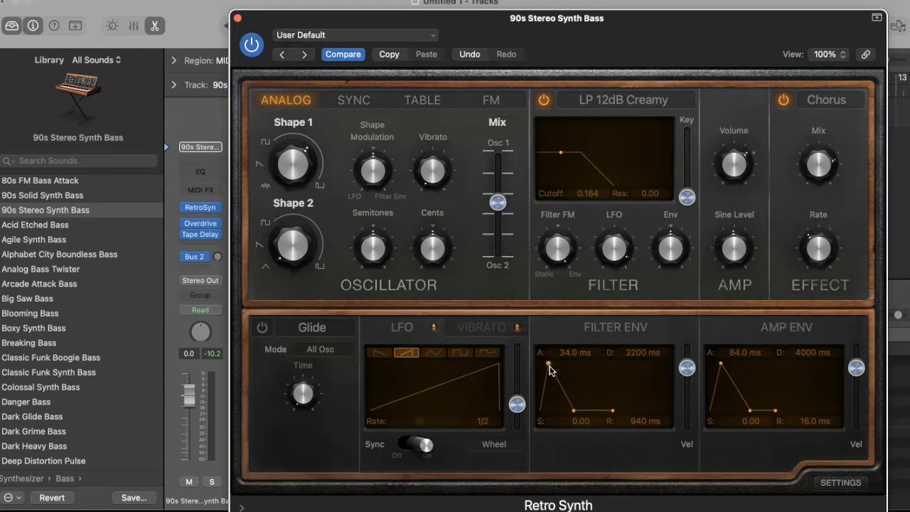
# Set the filter envelope attack to 10.0 s and the amp envelope attack to 76.0 ms
pyautogui.moveTo(548, 366); pyautogui.dragTo(539, 367)
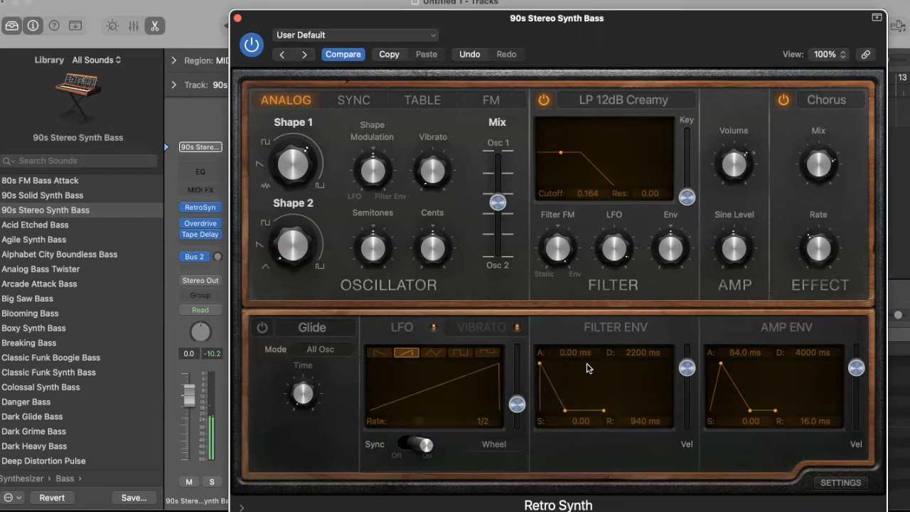
pyautogui.moveTo(539, 364); pyautogui.dragTo(578, 367)
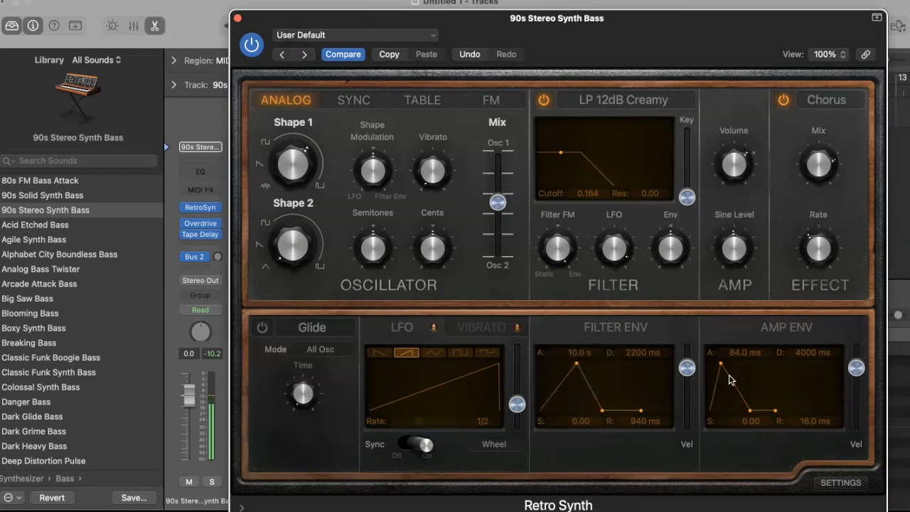
pyautogui.moveTo(720, 368); pyautogui.dragTo(718, 367)
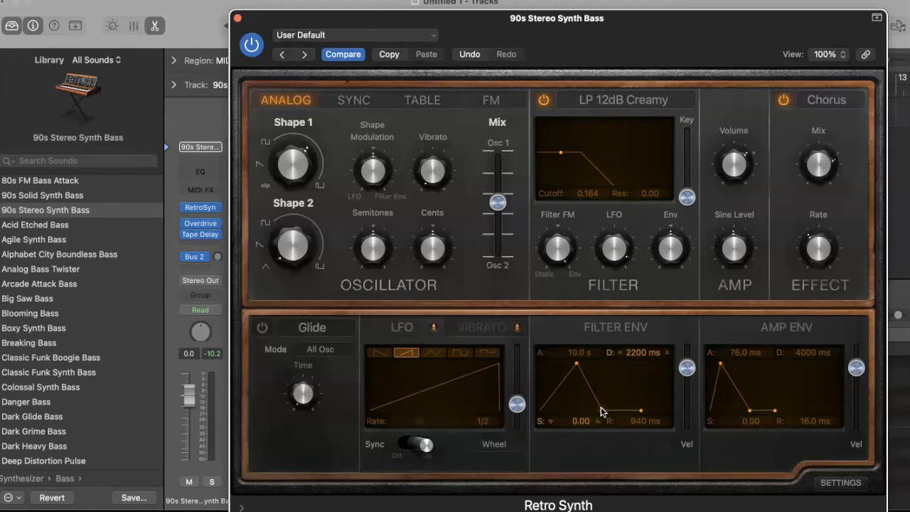
# Set filter decay to 240 ms with zero sustain, and both filter and amp release to 10.0 s
pyautogui.moveTo(601, 410); pyautogui.dragTo(615, 381)
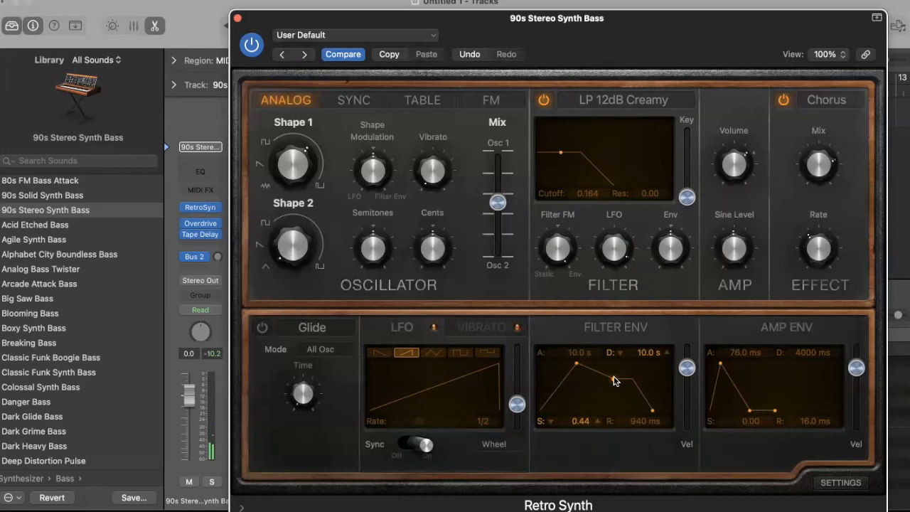
pyautogui.moveTo(616, 381); pyautogui.dragTo(651, 413)
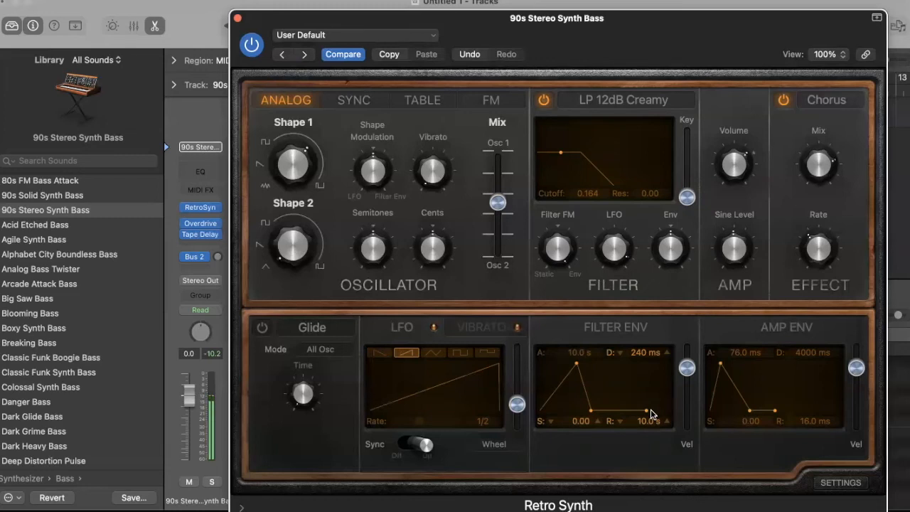
pyautogui.moveTo(651, 414); pyautogui.dragTo(629, 410)
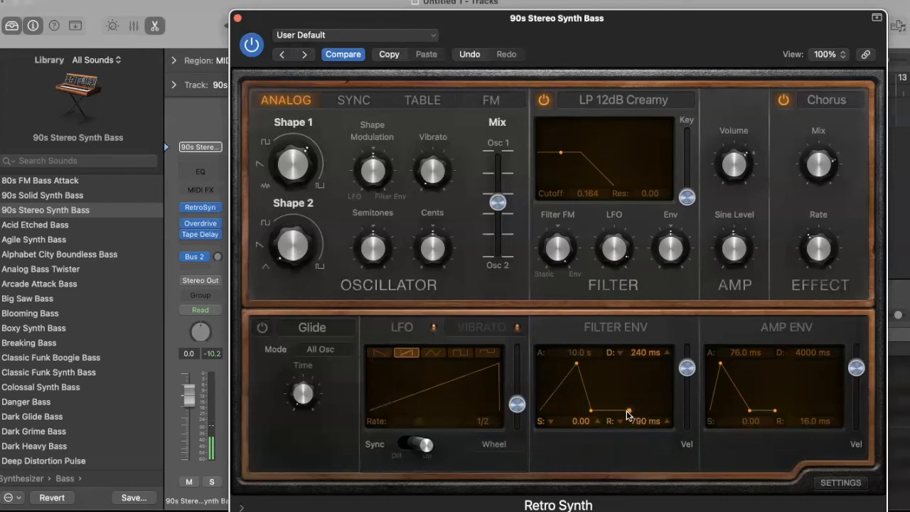
pyautogui.moveTo(775, 413); pyautogui.dragTo(829, 416)
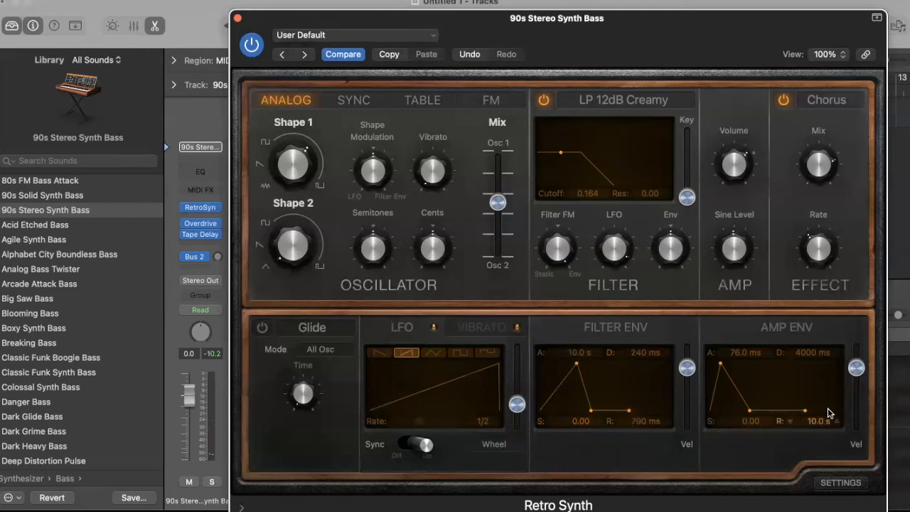
pyautogui.moveTo(630, 411)
pyautogui.mouseDown()
pyautogui.moveTo(668, 415)
pyautogui.moveTo(646, 412)
pyautogui.mouseUp()
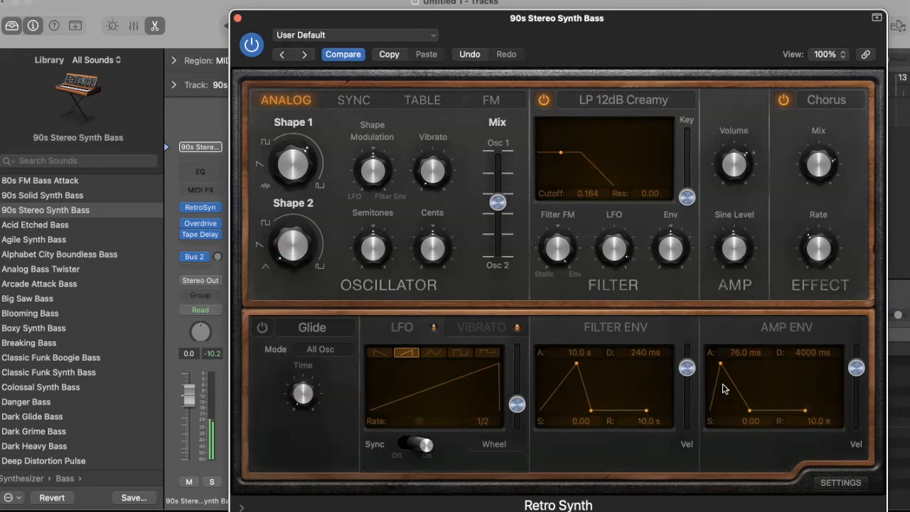
# Shorten filter release to 180 ms and amp release to 72.0 ms, then drop filter decay and sustain to zero
pyautogui.moveTo(651, 411); pyautogui.dragTo(623, 410)
pyautogui.moveTo(796, 406); pyautogui.dragTo(779, 410)
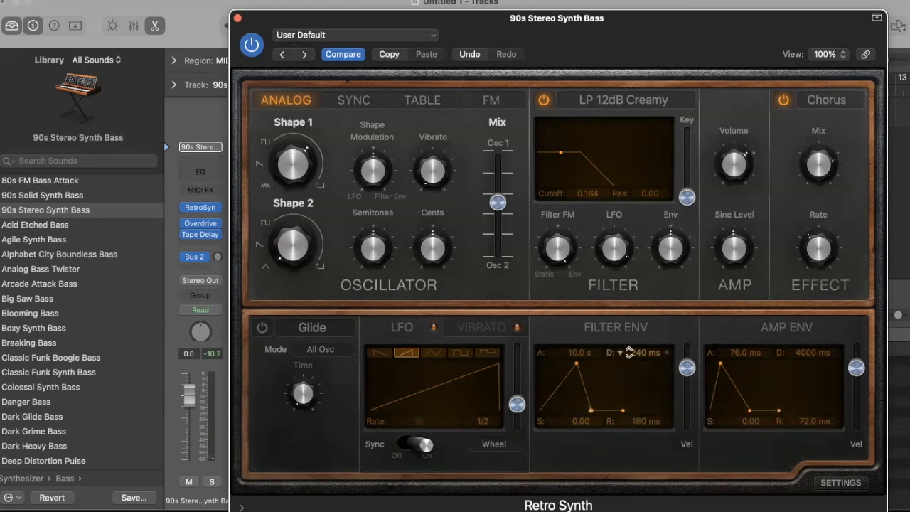
pyautogui.moveTo(643, 371); pyautogui.dragTo(643, 357)
pyautogui.moveTo(589, 412); pyautogui.dragTo(626, 378)
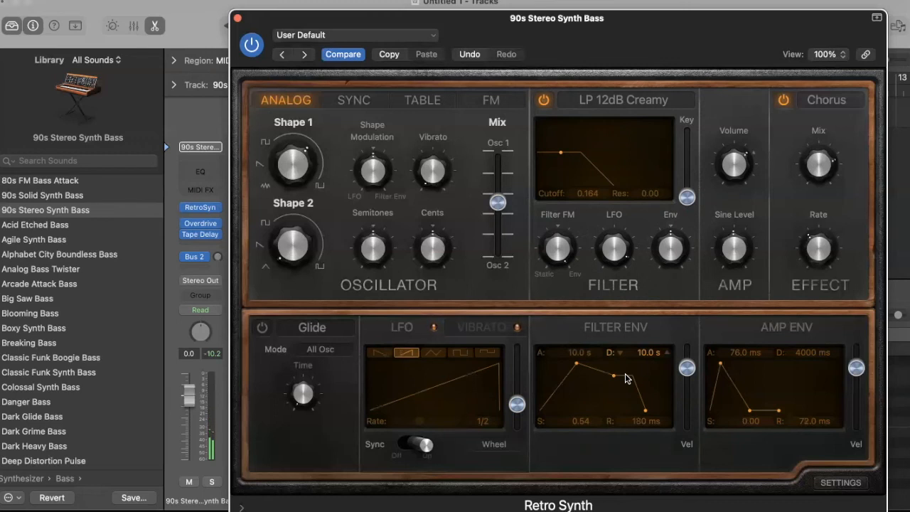
pyautogui.moveTo(612, 378); pyautogui.dragTo(561, 422)
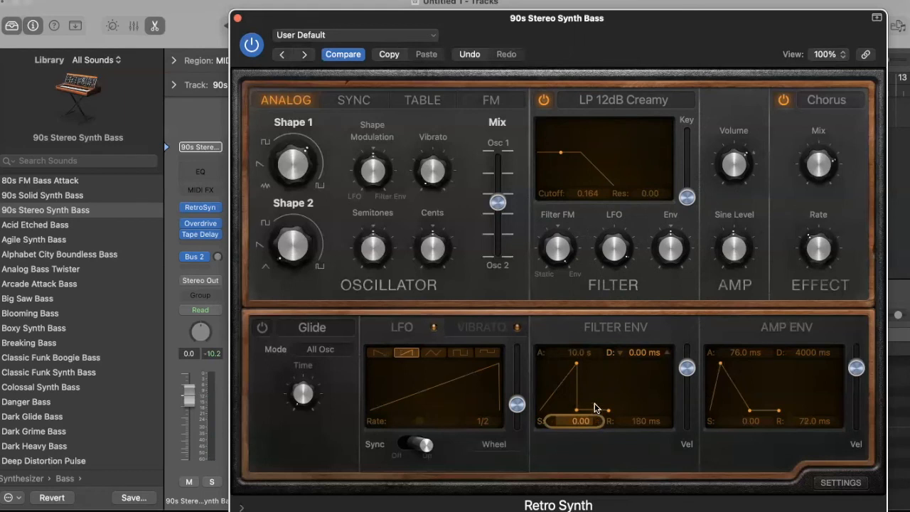
# Nudge the filter envelope sustain up a few steps
pyautogui.click(596, 420)
pyautogui.click(596, 420)
pyautogui.click(596, 423)
pyautogui.click(596, 422)
pyautogui.click(597, 422)
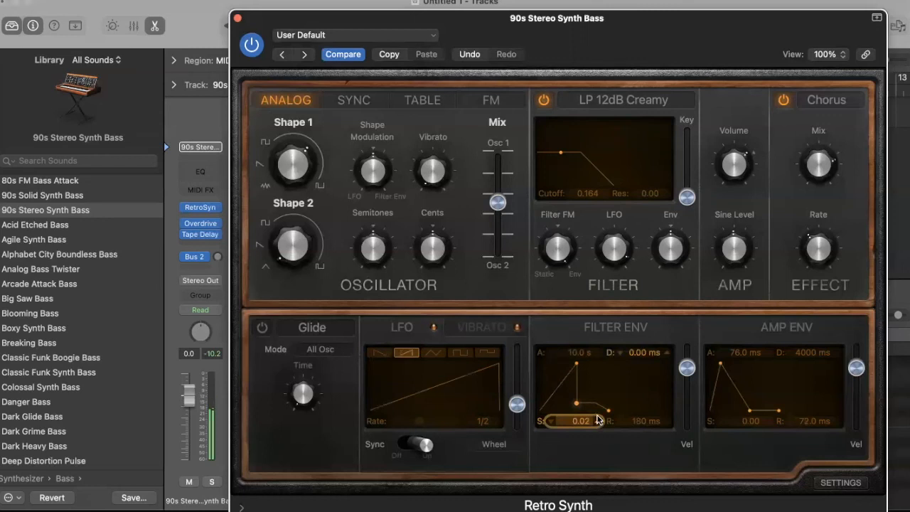
# Return the filter sustain to 0.00 and slow the chorus rate to 0.11 Hz
pyautogui.click(553, 422)
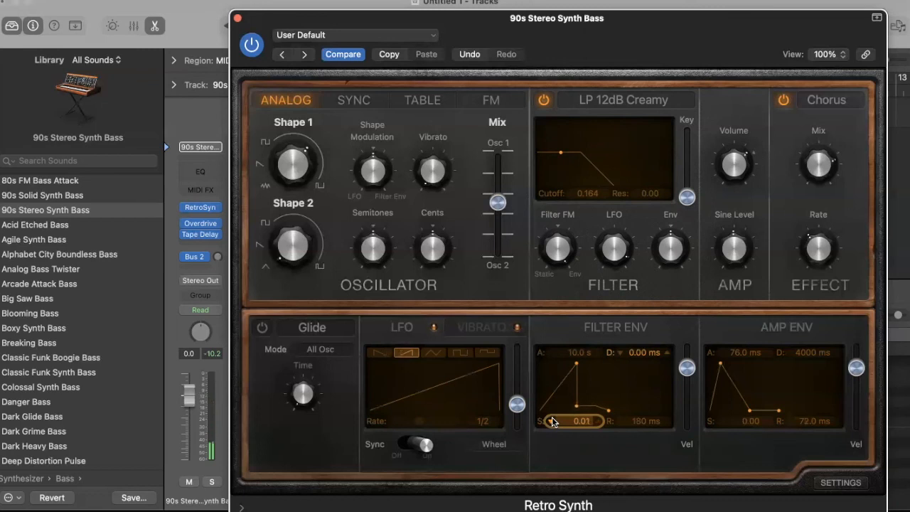
pyautogui.click(553, 421)
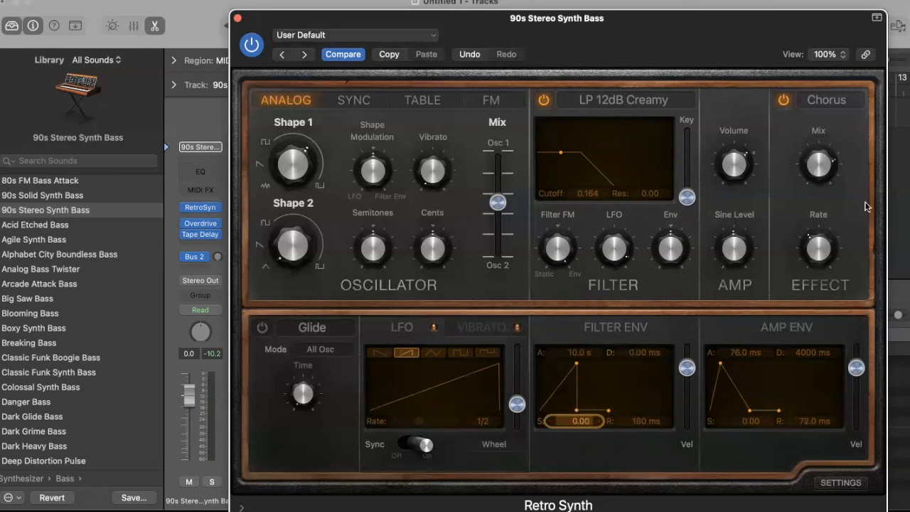
pyautogui.moveTo(817, 248)
pyautogui.moveTo(808, 233)
pyautogui.mouseDown()
pyautogui.moveTo(794, 253)
pyautogui.moveTo(803, 273)
pyautogui.moveTo(787, 263)
pyautogui.moveTo(781, 223)
pyautogui.moveTo(825, 204)
pyautogui.moveTo(843, 208)
pyautogui.moveTo(842, 276)
pyautogui.moveTo(846, 240)
pyautogui.moveTo(814, 235)
pyautogui.mouseUp()
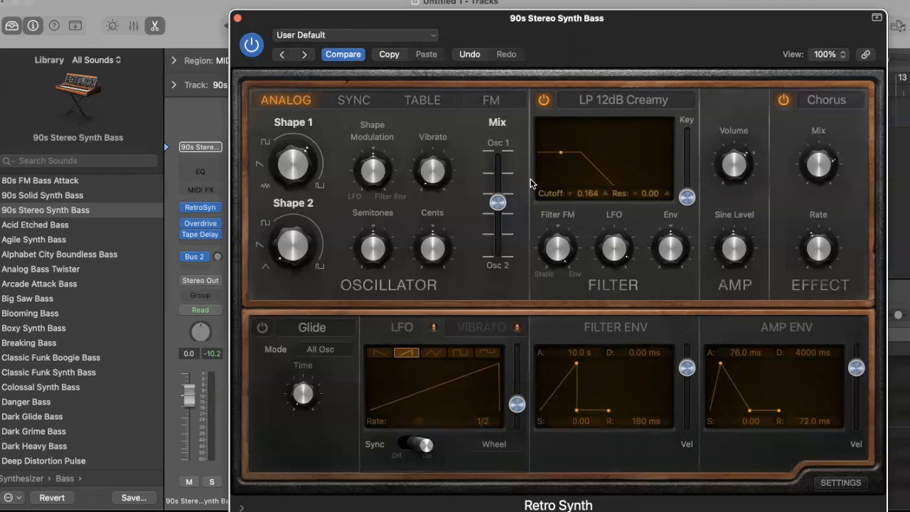
pyautogui.moveTo(497, 202)
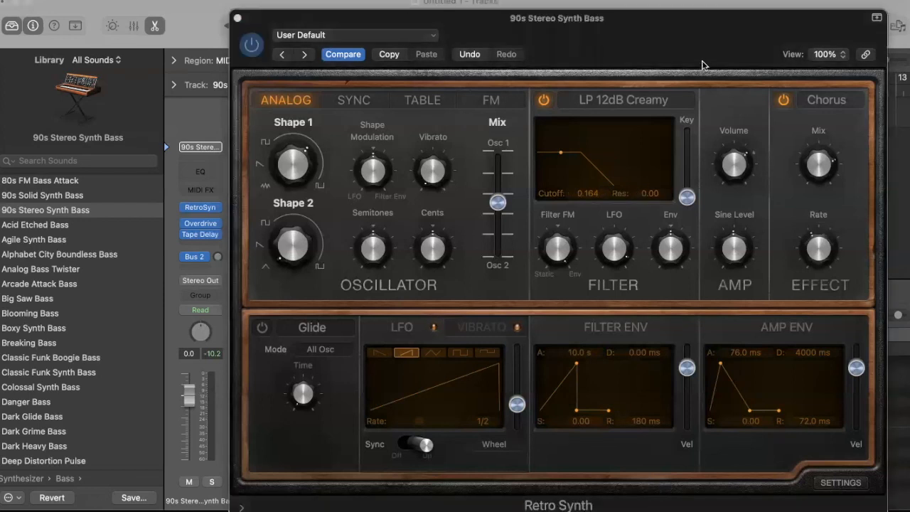
pyautogui.click(788, 65)
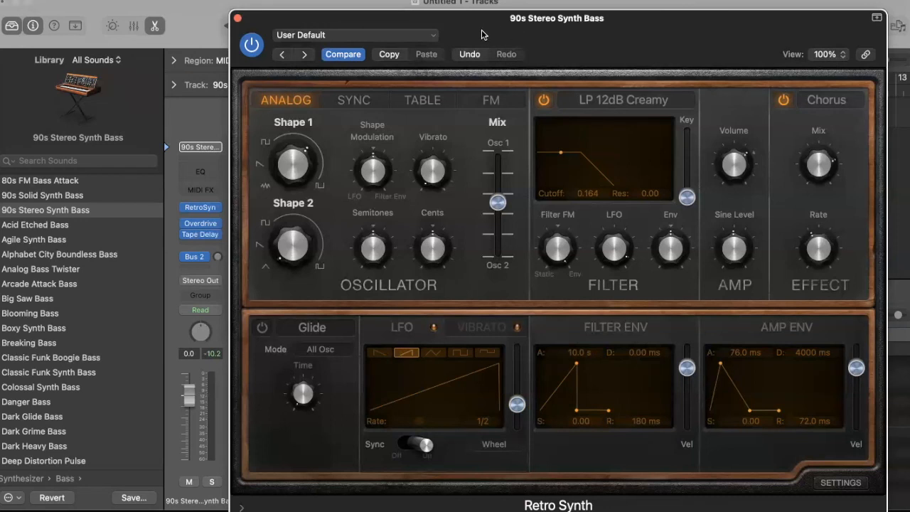
pyautogui.click(529, 8)
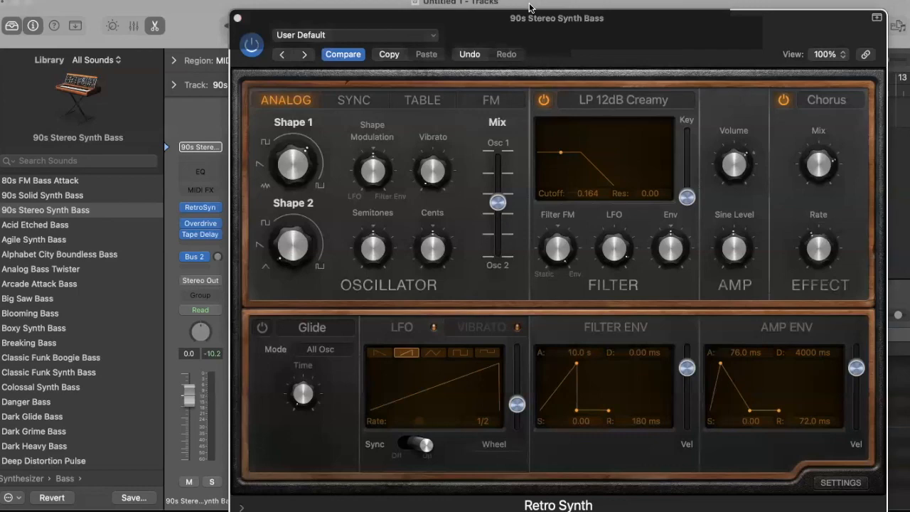